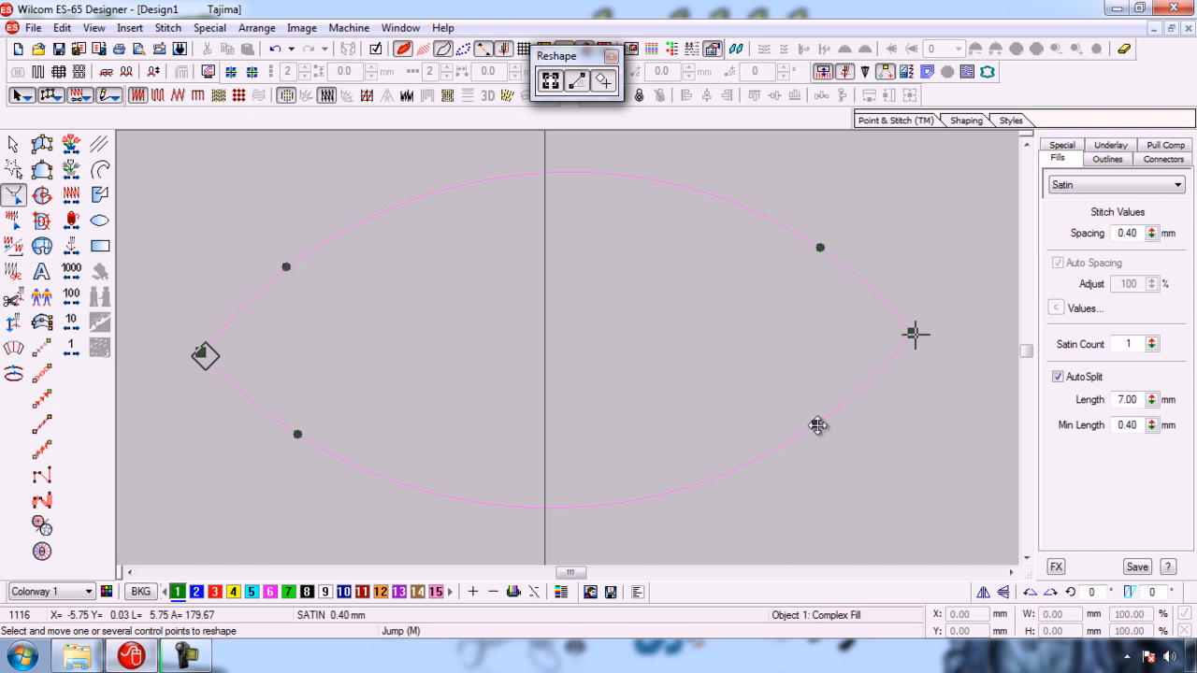
# Move the start and end markers off the leaf shape's tips and convert its two lower curve points to corner points, checking the stitches
pyautogui.click(203, 354)
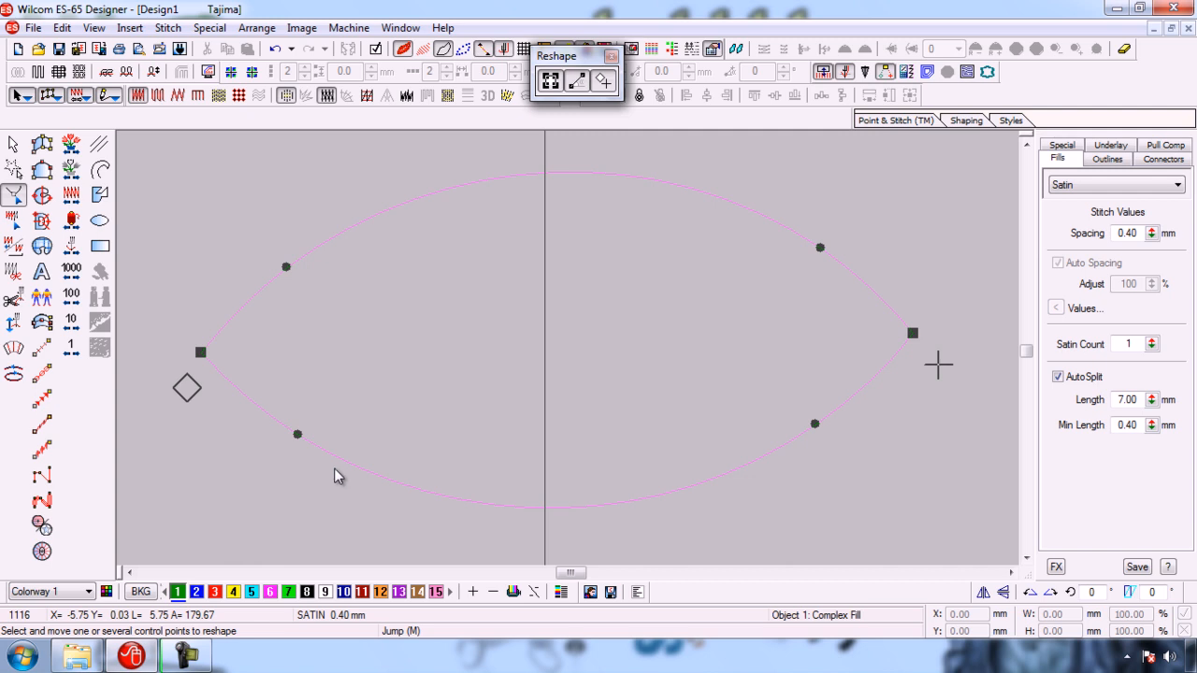
pyautogui.click(298, 434)
pyautogui.press('space')
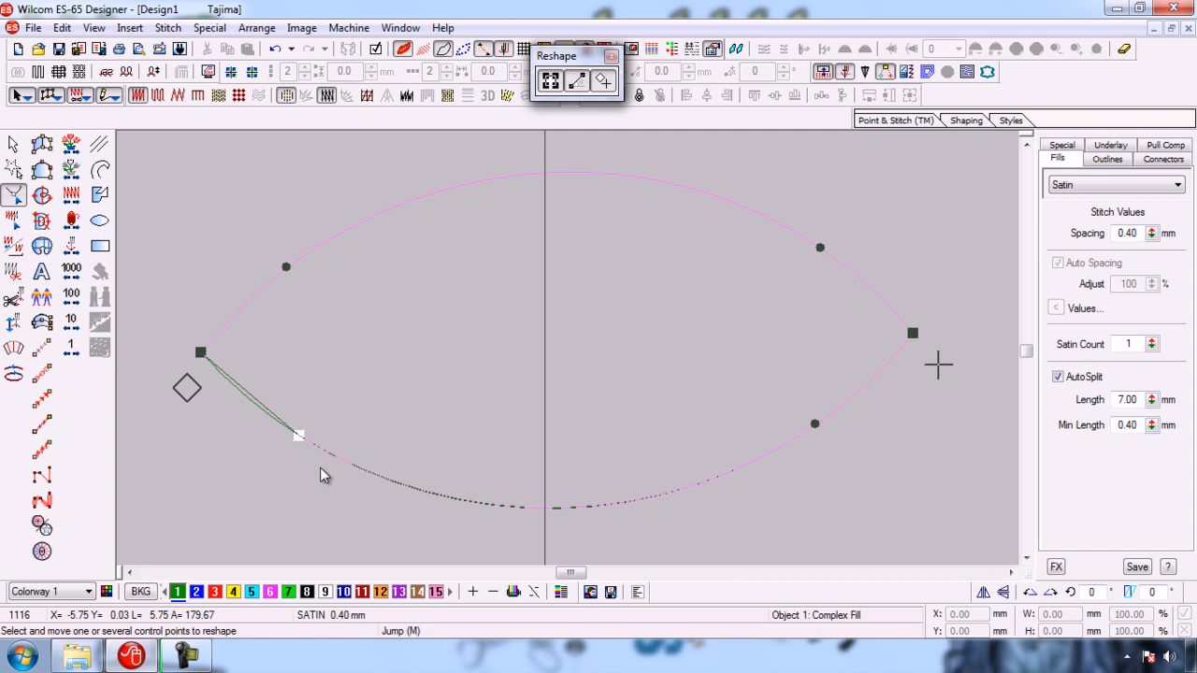
pyautogui.click(818, 424)
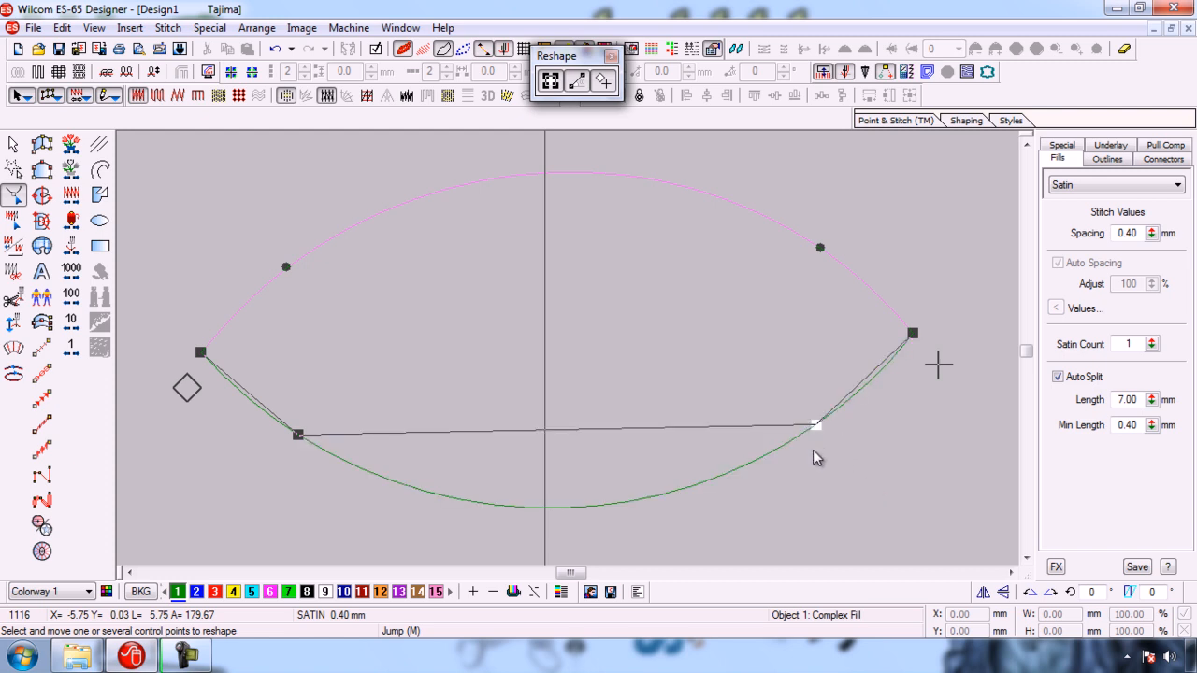
pyautogui.press('Return')
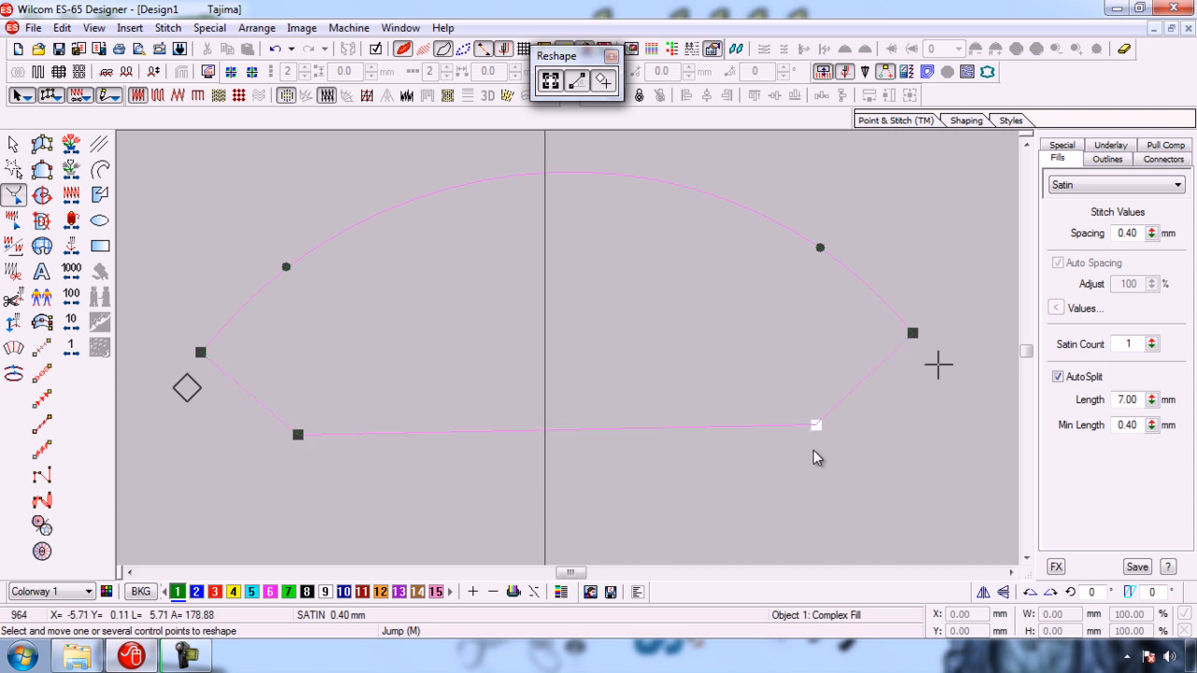
pyautogui.press('Escape')
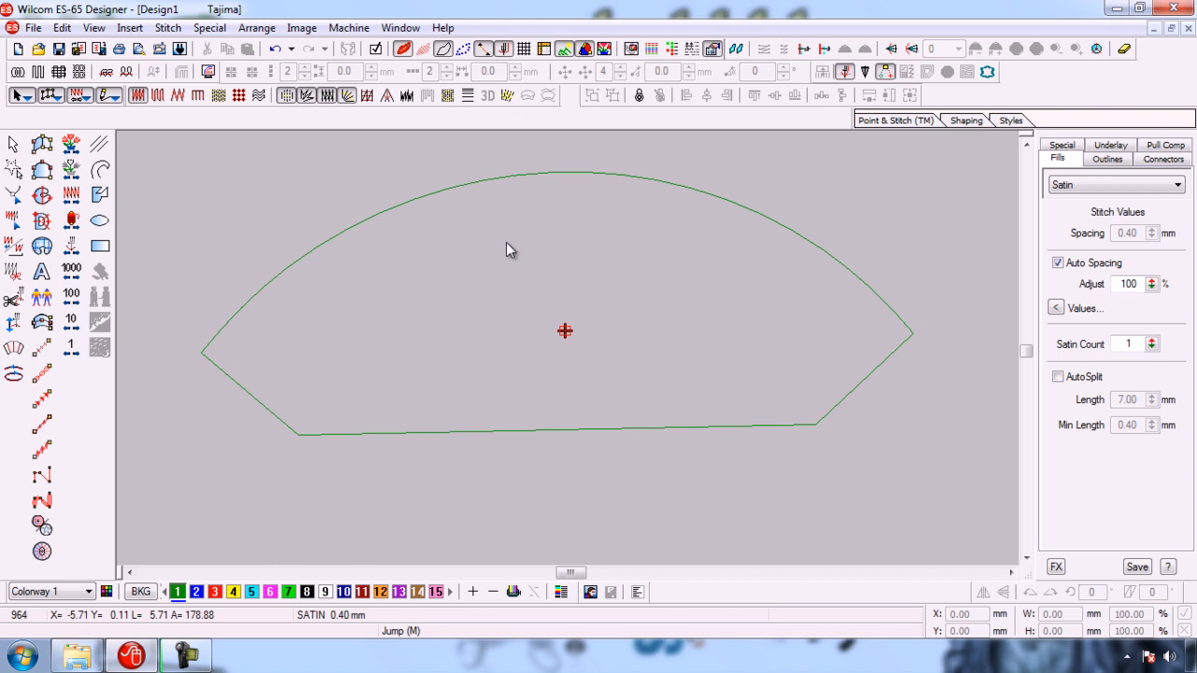
pyautogui.press('t')
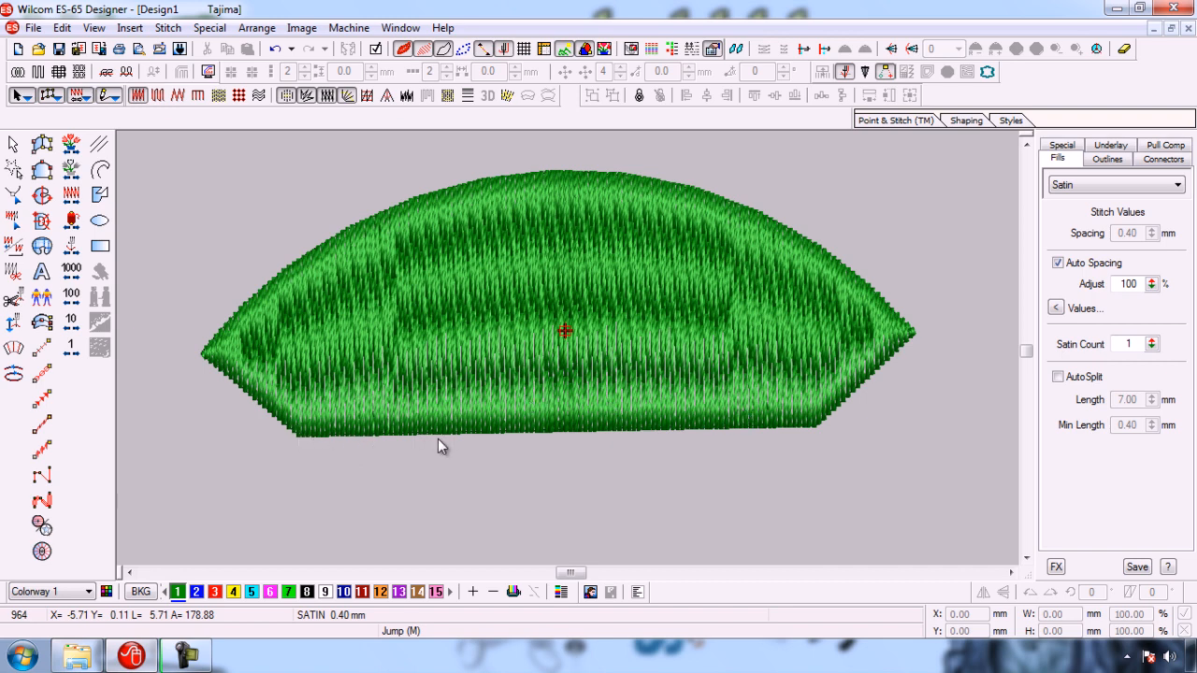
pyautogui.press('s')
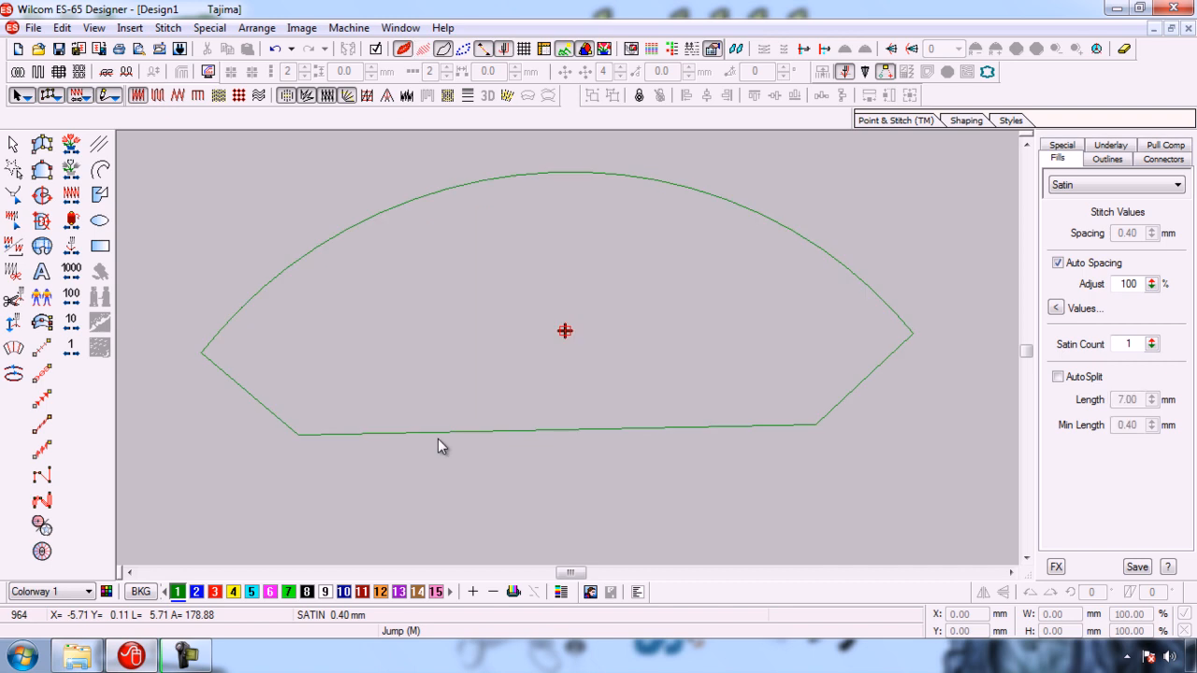
# Reshape the leaf again, convert its two lower corner points back to curve points, and preview the stitches
pyautogui.click(486, 434)
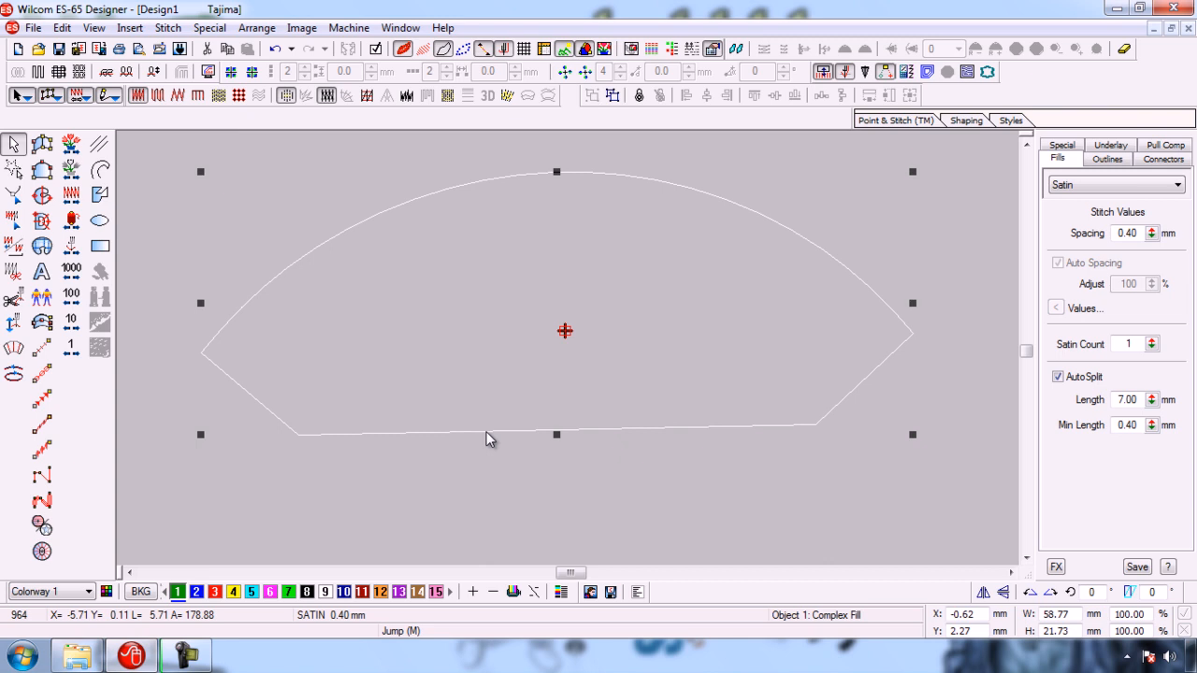
pyautogui.press('h')
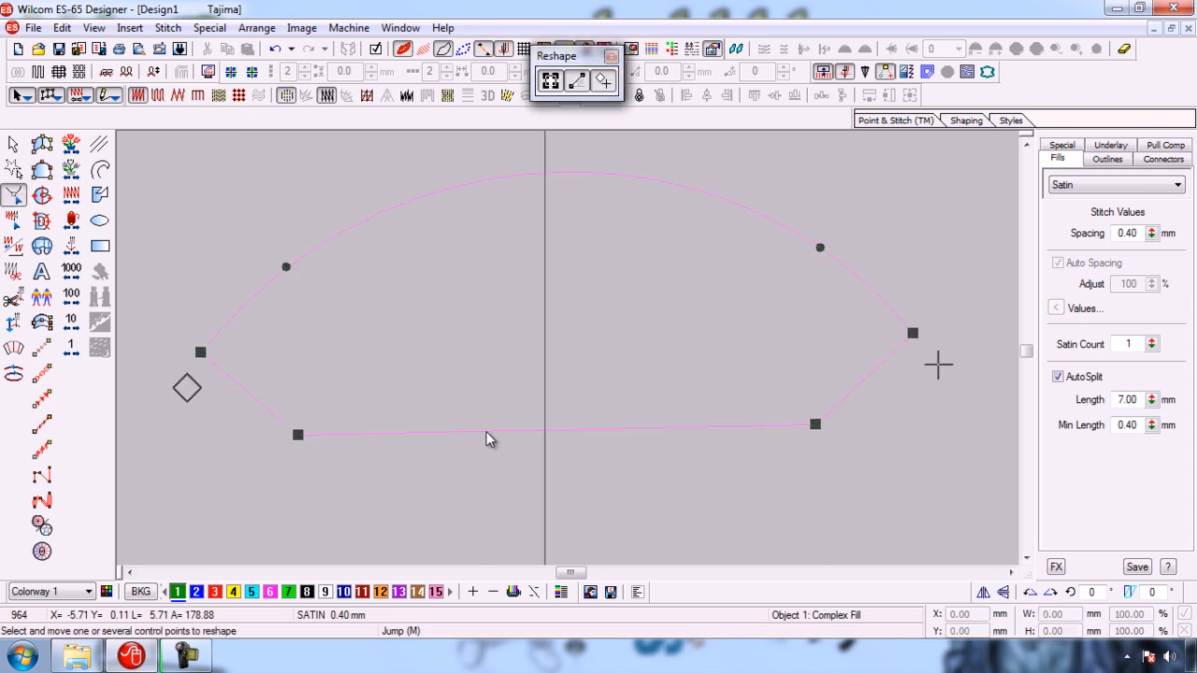
pyautogui.click(299, 436)
pyautogui.press('space')
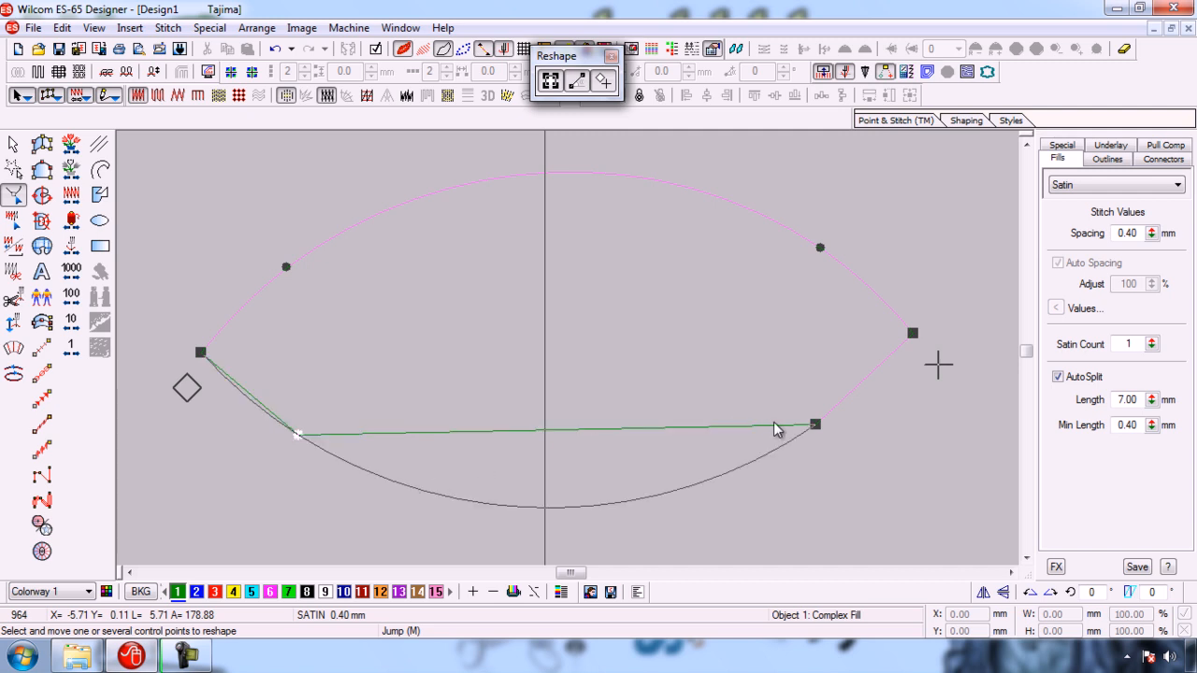
pyautogui.click(817, 426)
pyautogui.press('space')
pyautogui.press('Return')
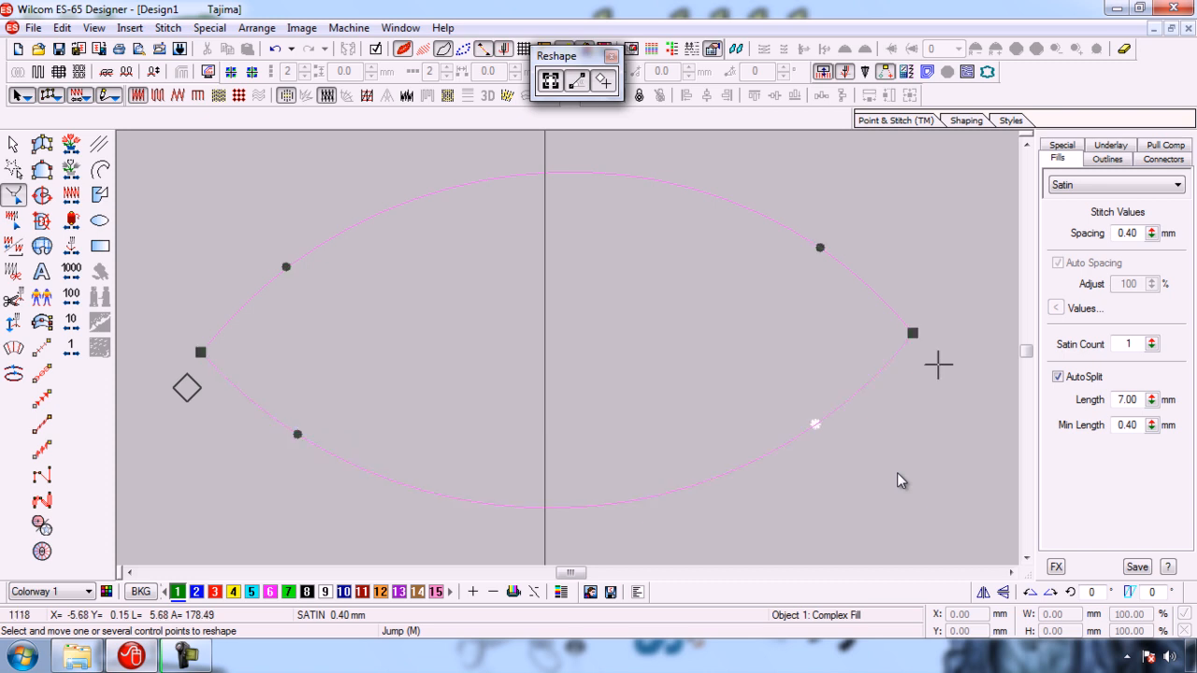
pyautogui.press('Escape')
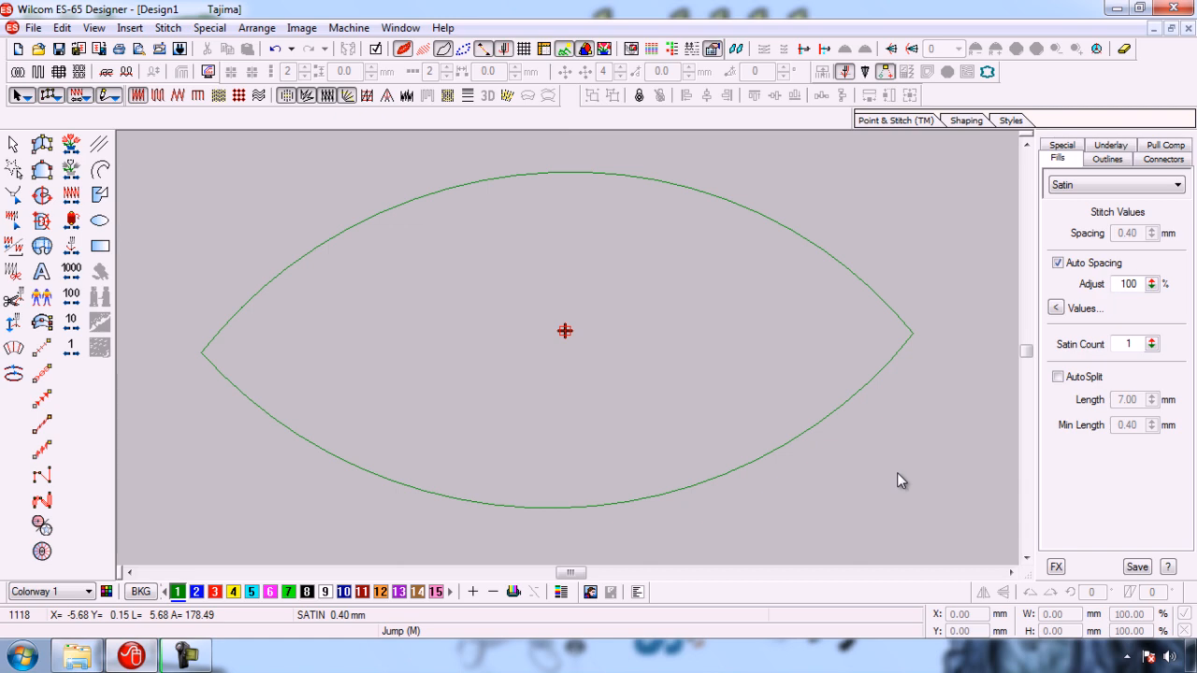
pyautogui.press('t')
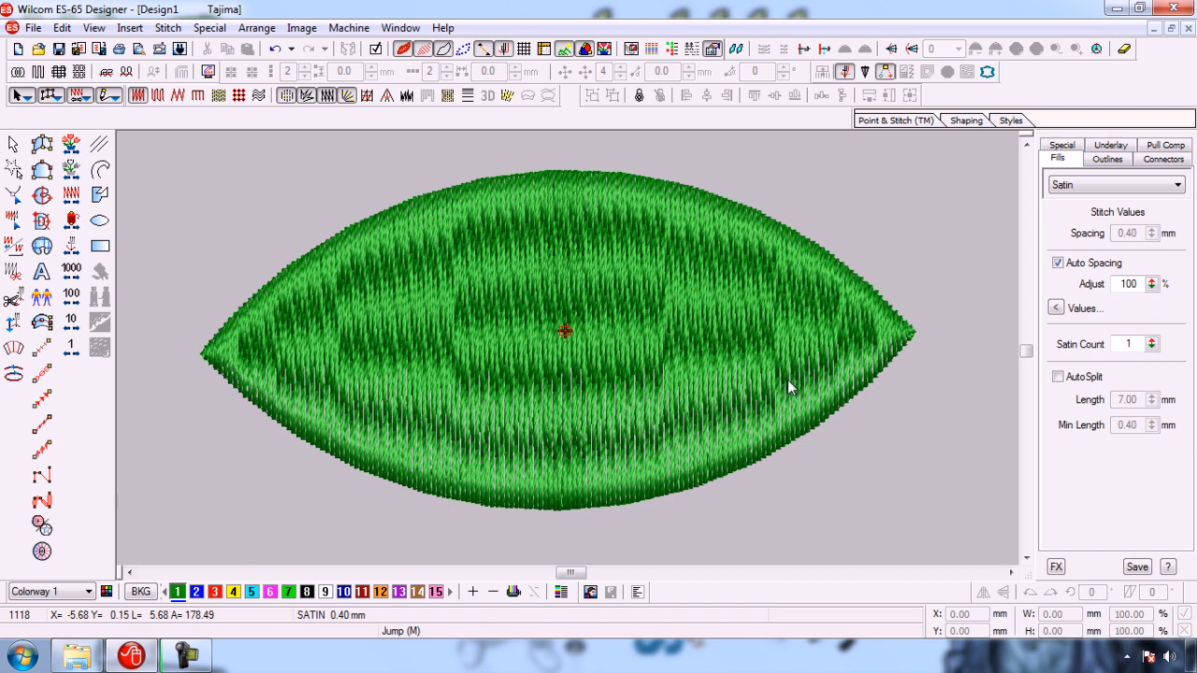
pyautogui.press('t')
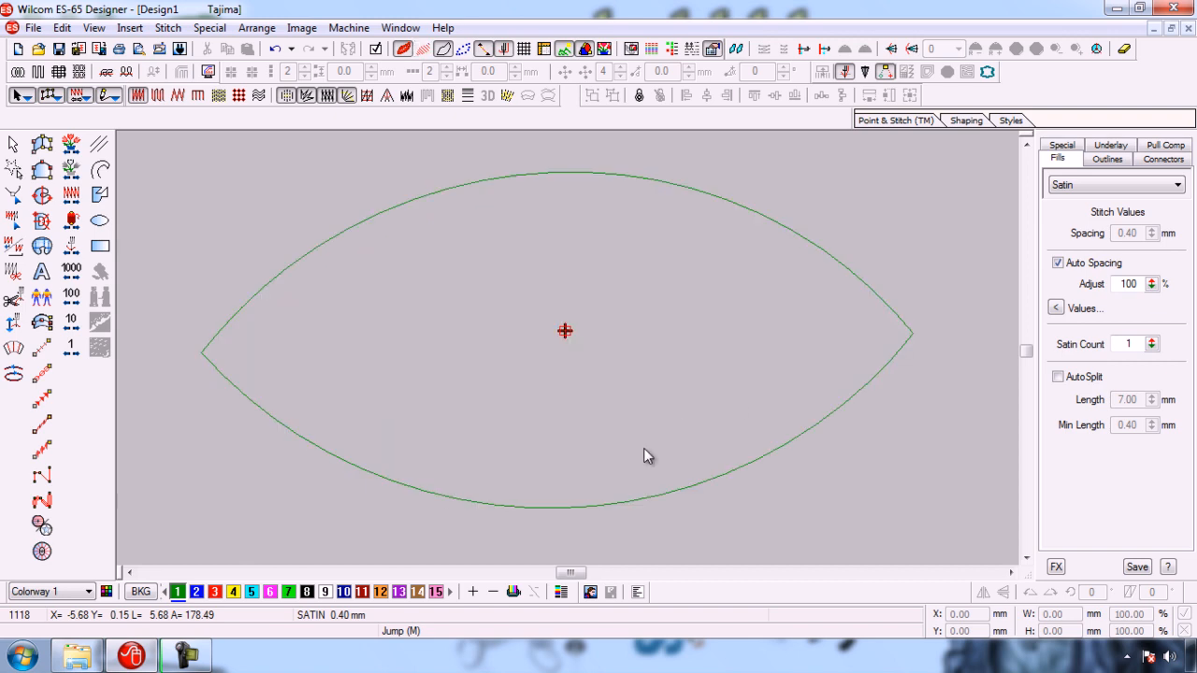
# Reshape the leaf by converting its left tip from a corner point to a curve point and regenerate the stitches
pyautogui.click(600, 509)
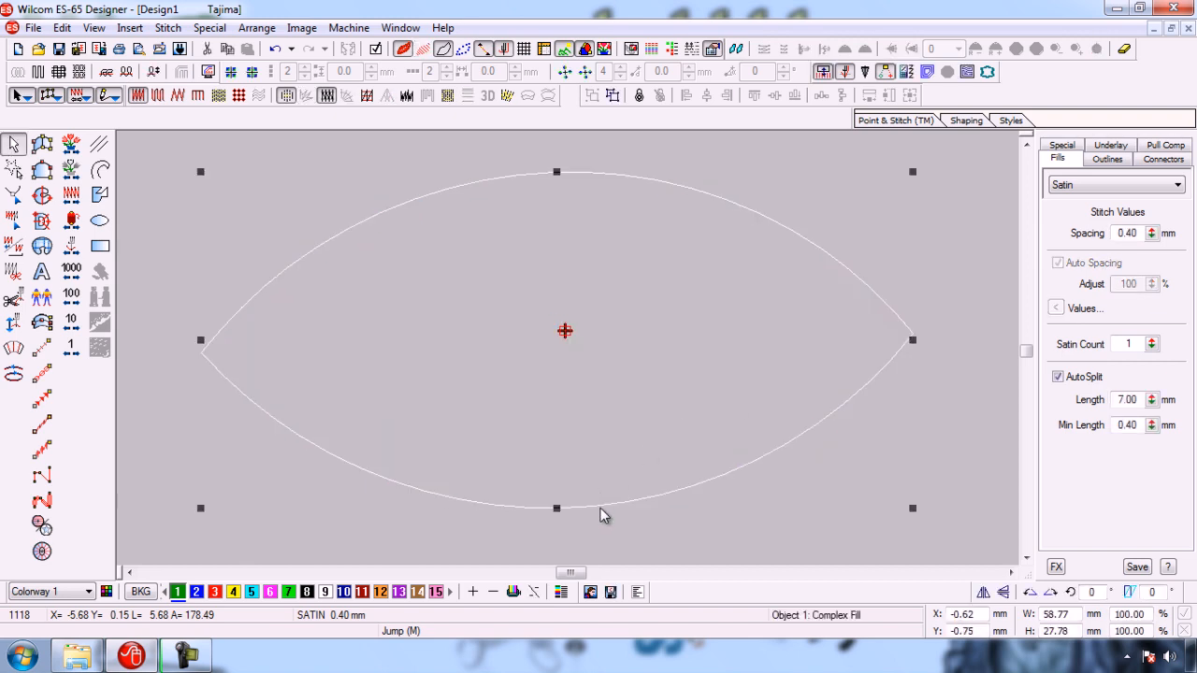
pyautogui.press('h')
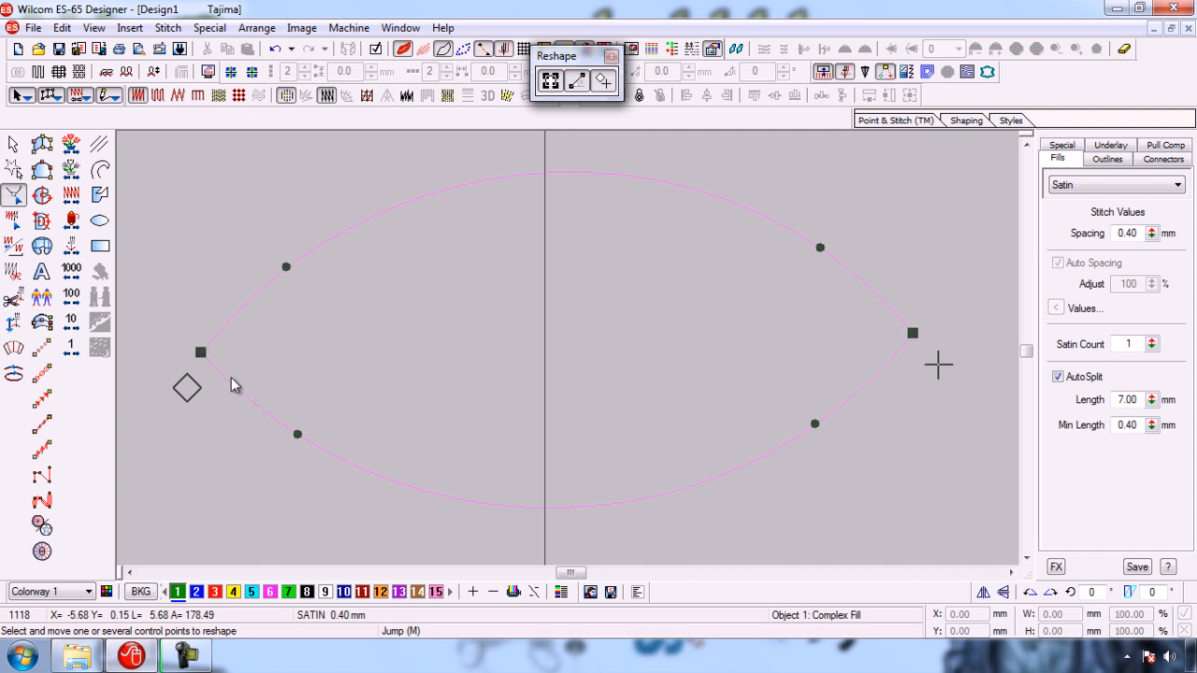
pyautogui.click(202, 355)
pyautogui.press('space')
pyautogui.press('Return')
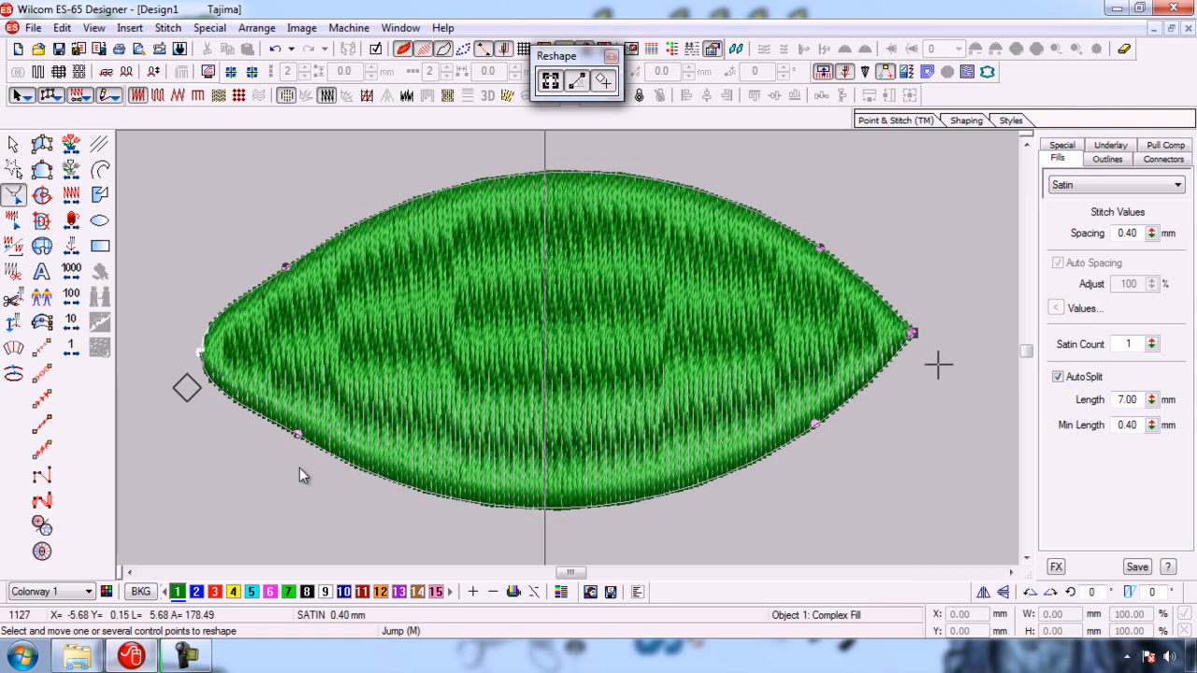
pyautogui.press('s')
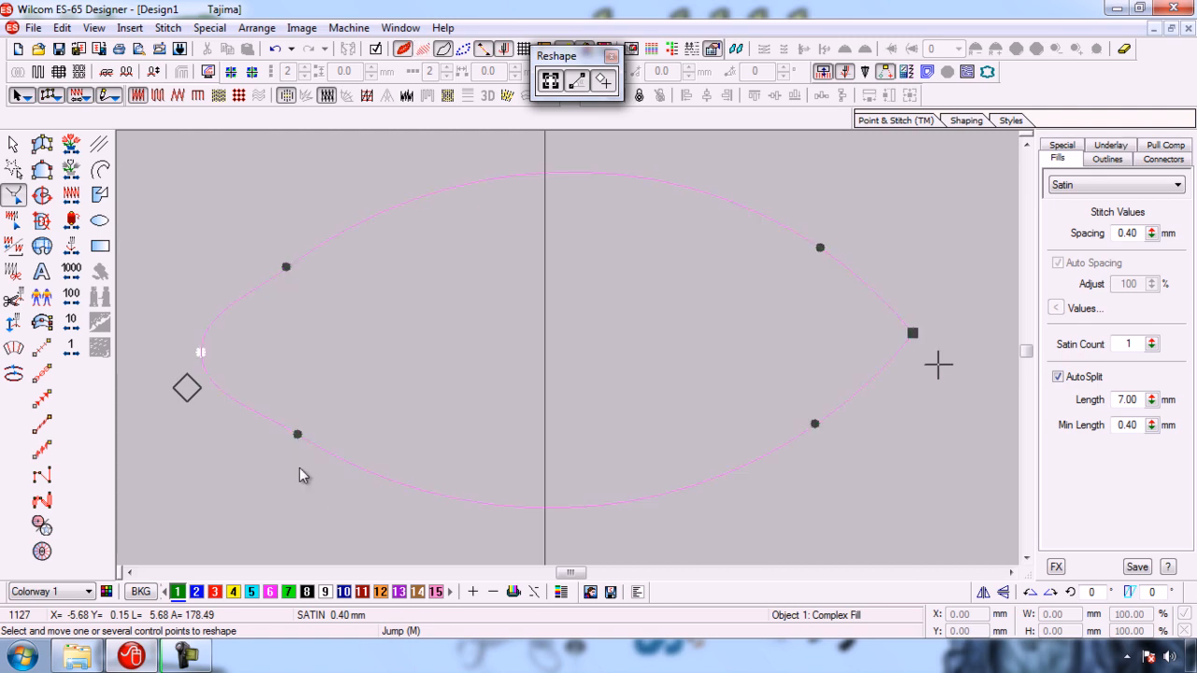
# Convert the leaf's left tip back to a corner point and finish reshaping
pyautogui.press('space')
pyautogui.press('Return')
pyautogui.press('Escape')
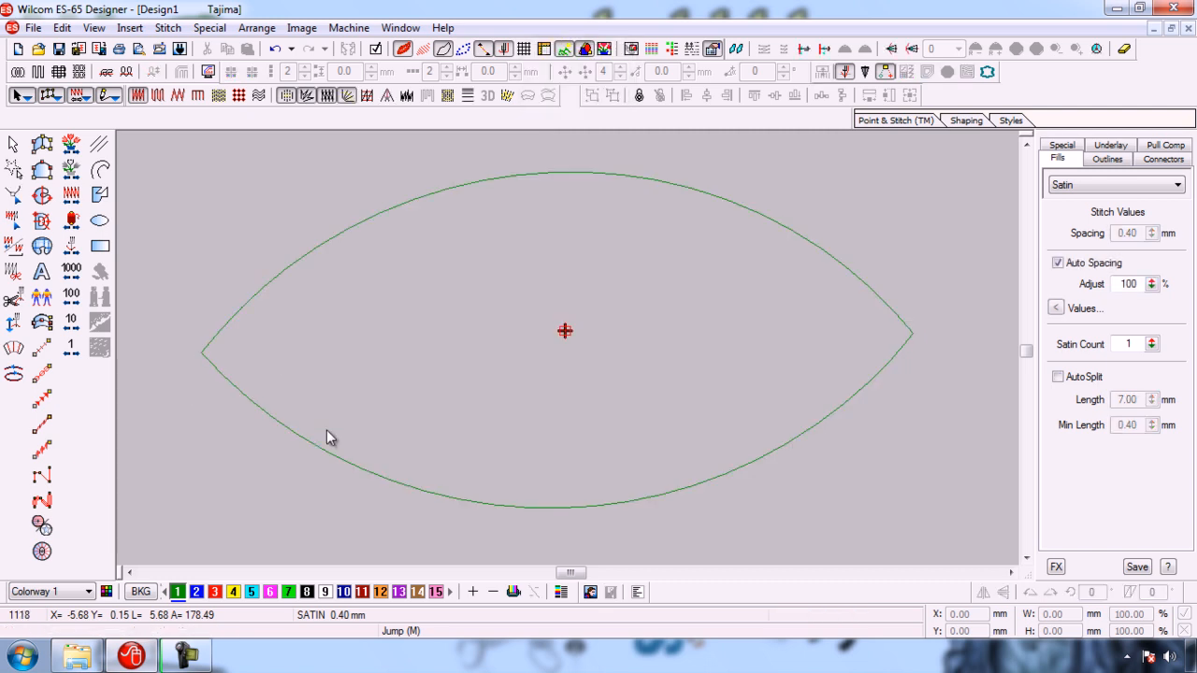
# Add four curve points along the leaf's upper edge with Reshape, three spread across it and one nearer the left tip
pyautogui.click(443, 496)
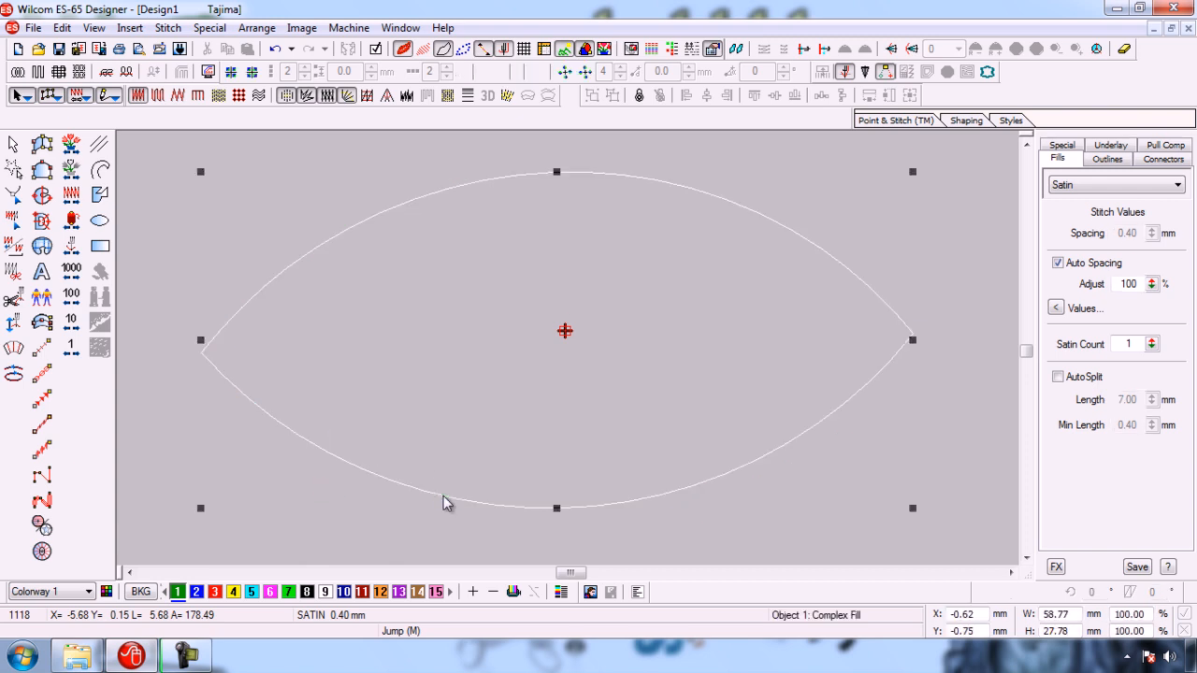
pyautogui.press('h')
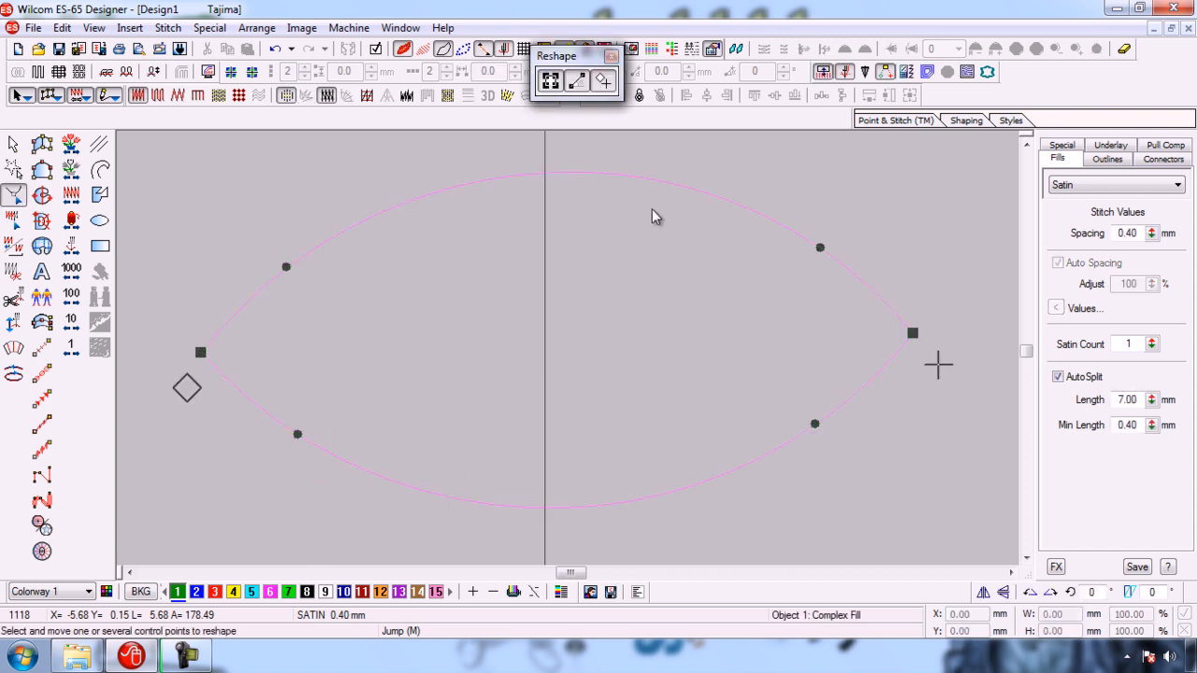
pyautogui.click(422, 197)
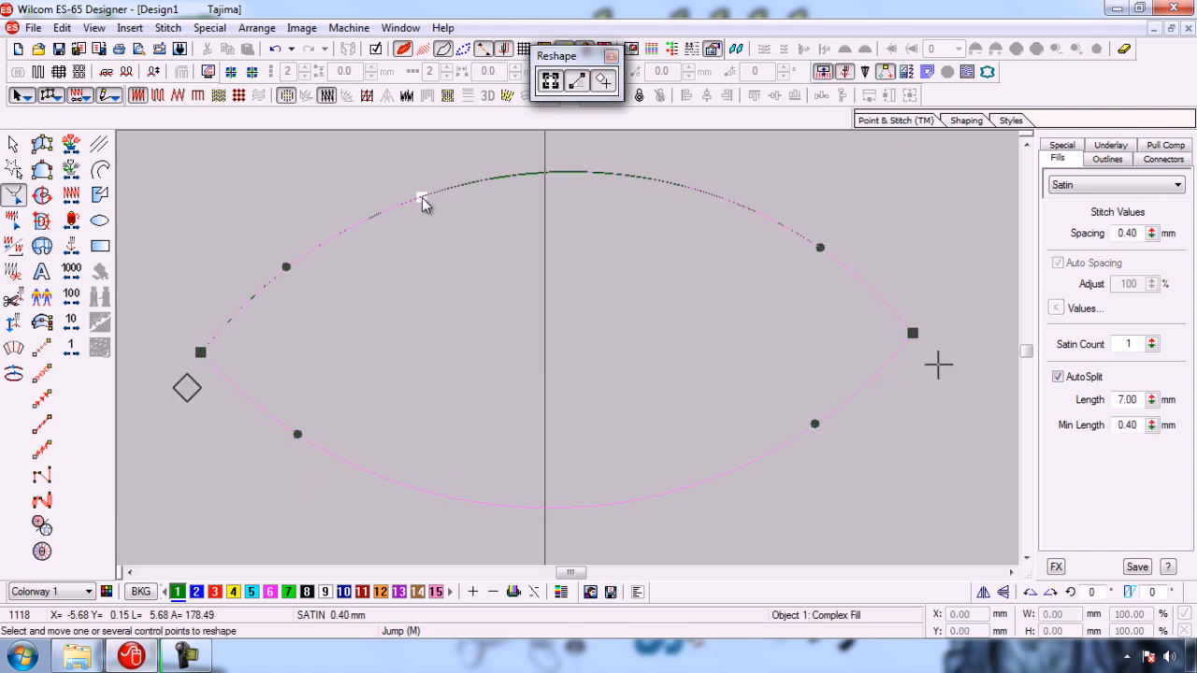
pyautogui.click(574, 174)
pyautogui.click(698, 190)
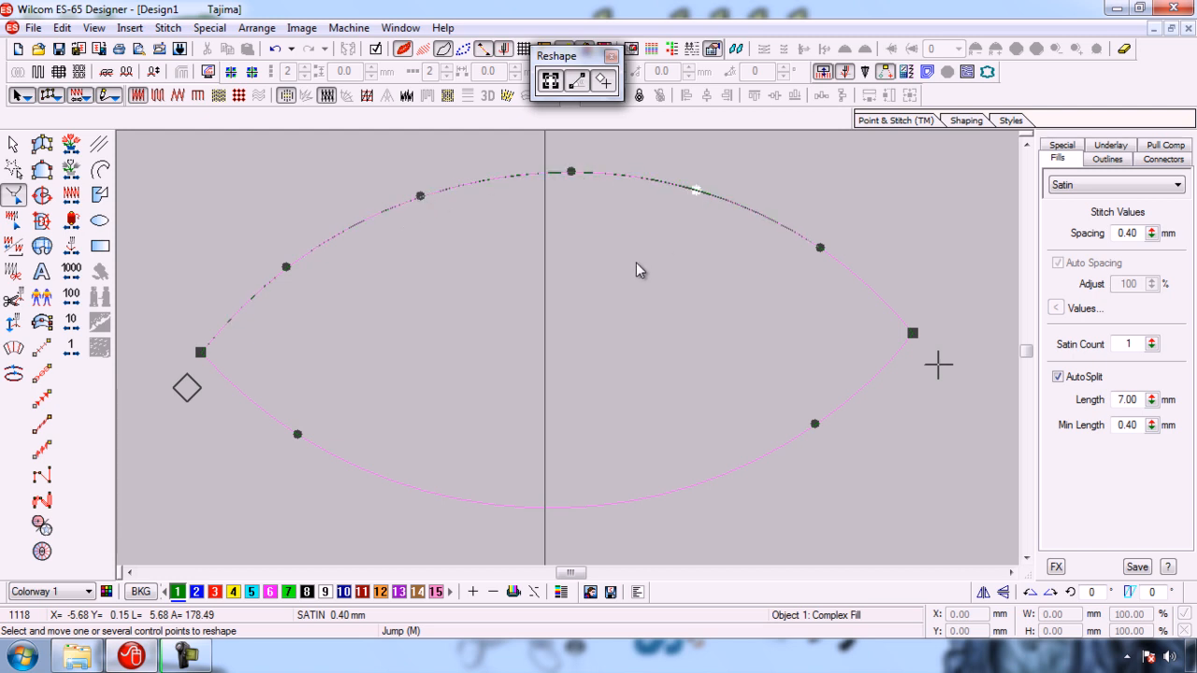
pyautogui.click(360, 221)
pyautogui.press('Escape')
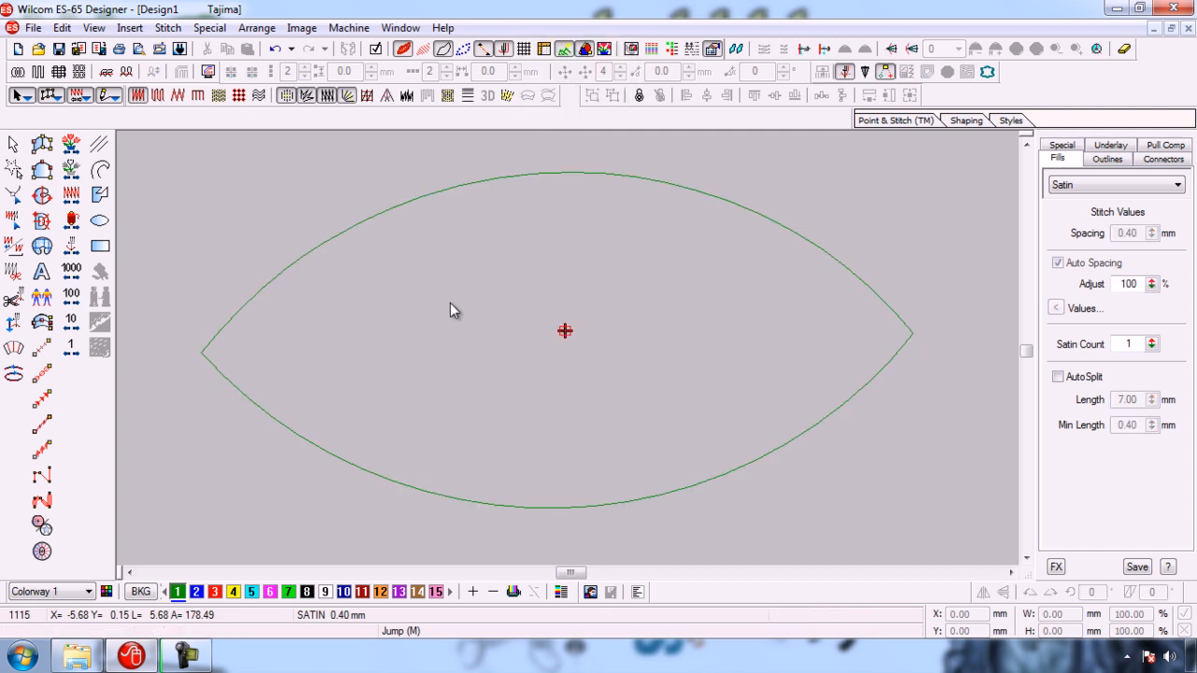
# Open the leaf for reshaping and practise selecting several control points together, including the two upper-edge curve points nearest the left tip
pyautogui.click(619, 178)
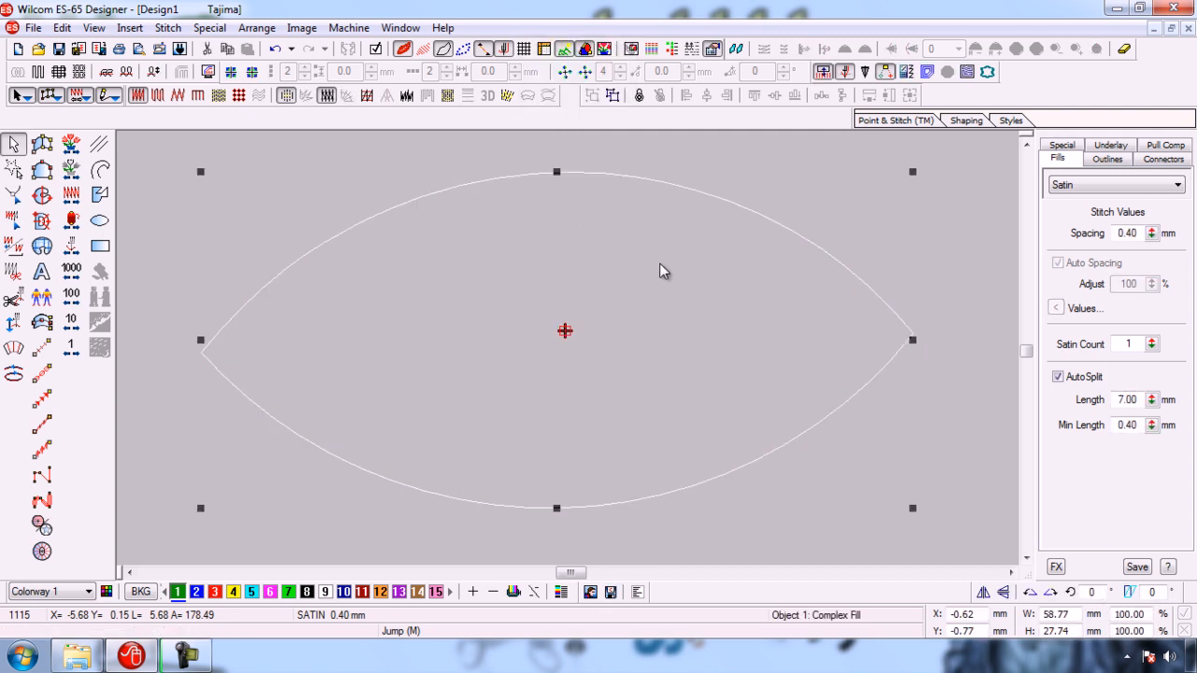
pyautogui.press('h')
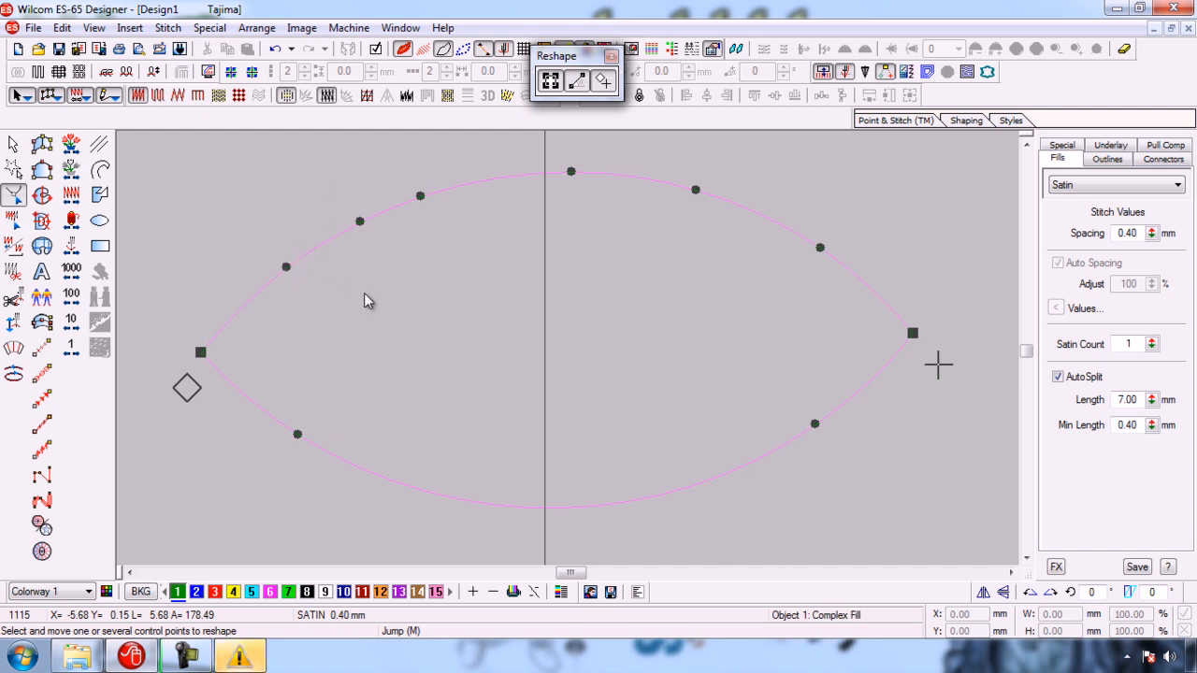
pyautogui.click(285, 269)
pyautogui.keyDown('ctrl'); pyautogui.click(362, 222); pyautogui.keyUp('ctrl')
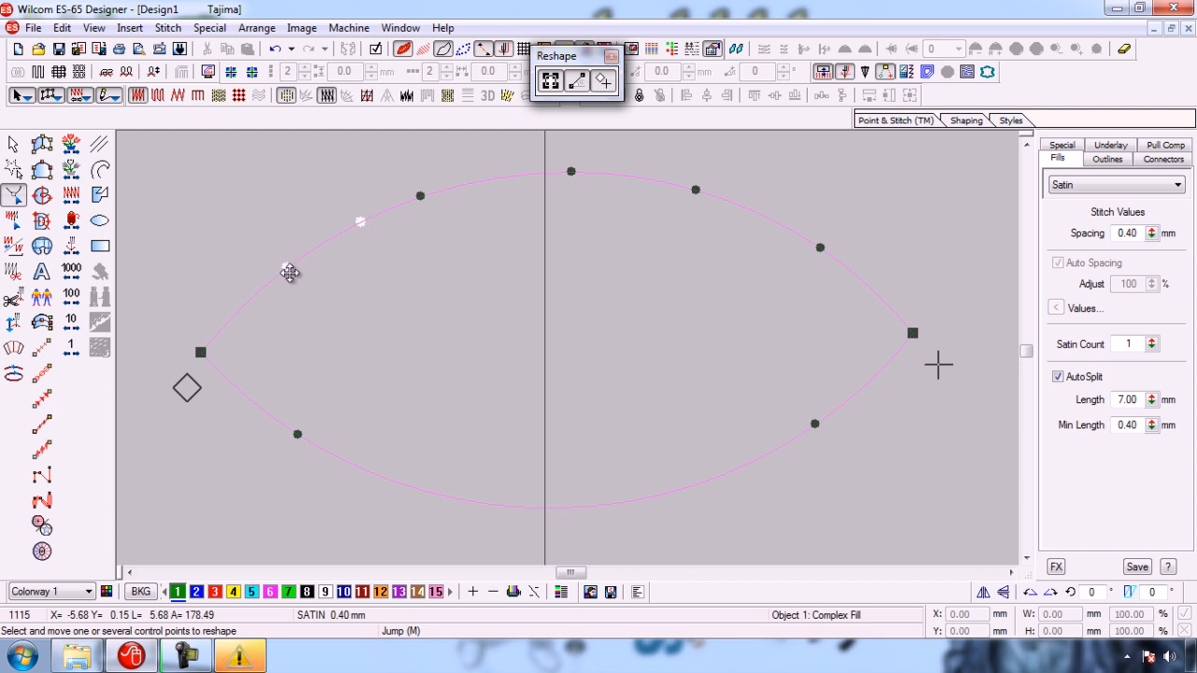
pyautogui.rightClick(360, 223)
pyautogui.rightClick(696, 192)
pyautogui.press('Return')
# Convert three alternating upper-edge points and the lower-right point to corner points together, and finish reshaping
pyautogui.press('h')
pyautogui.click(286, 268)
pyautogui.click(421, 197)
pyautogui.keyDown('ctrl'); pyautogui.click(815, 424); pyautogui.keyUp('ctrl')
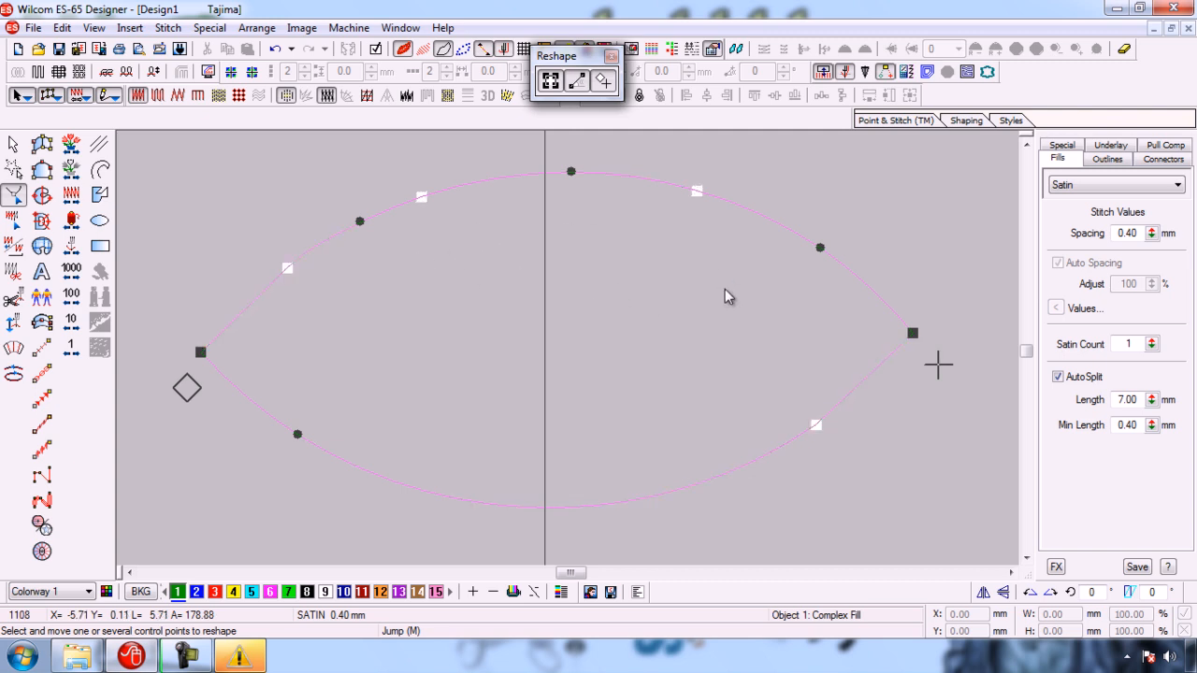
pyautogui.press('Escape')
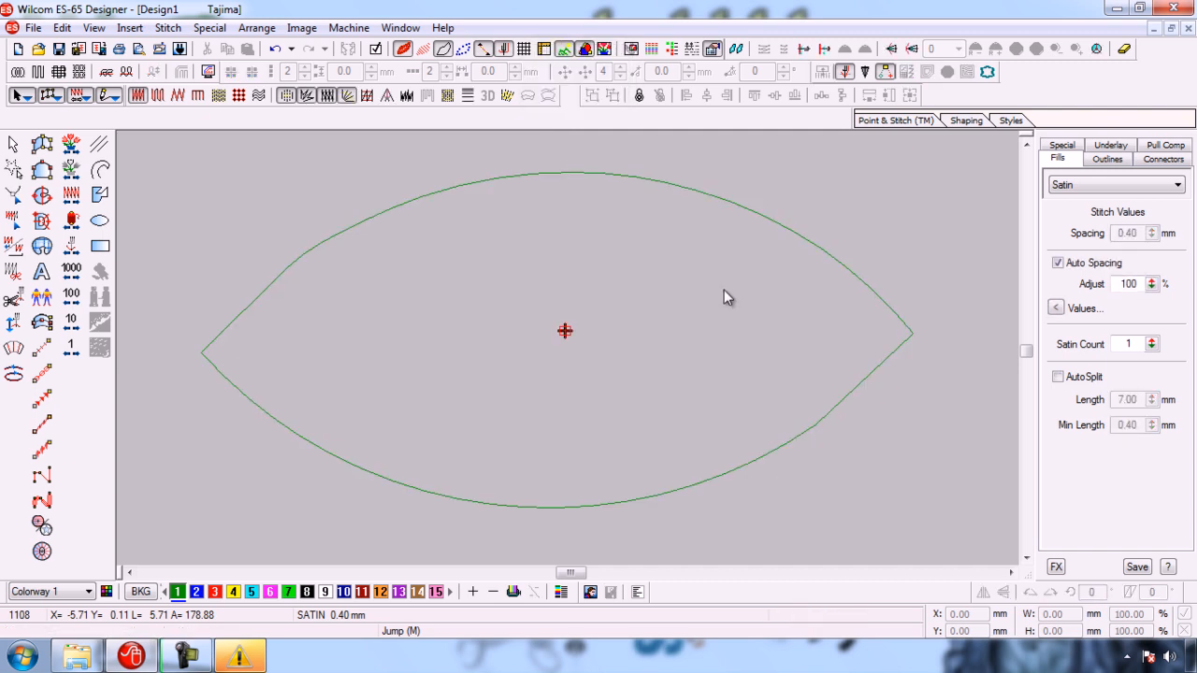
# Select the three upper-edge corner points and the lower-right corner point together and convert them back to curve points
pyautogui.press('h')
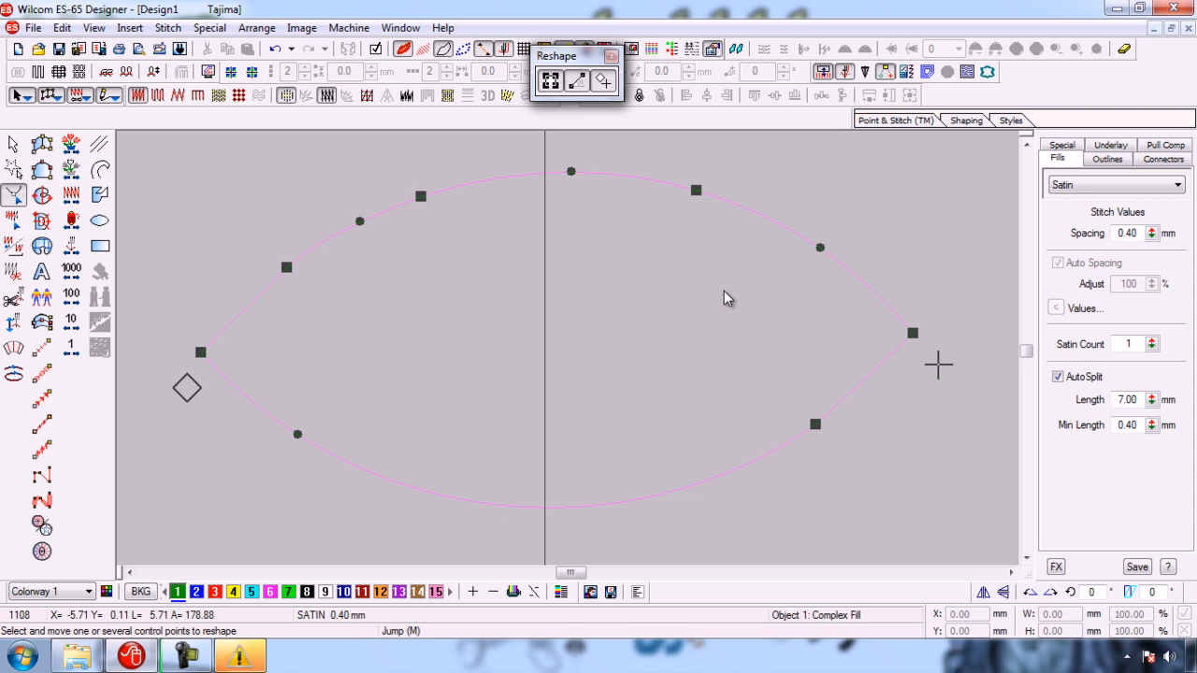
pyautogui.click(289, 268)
pyautogui.click(421, 198)
pyautogui.keyDown('ctrl'); pyautogui.click(696, 190); pyautogui.keyUp('ctrl')
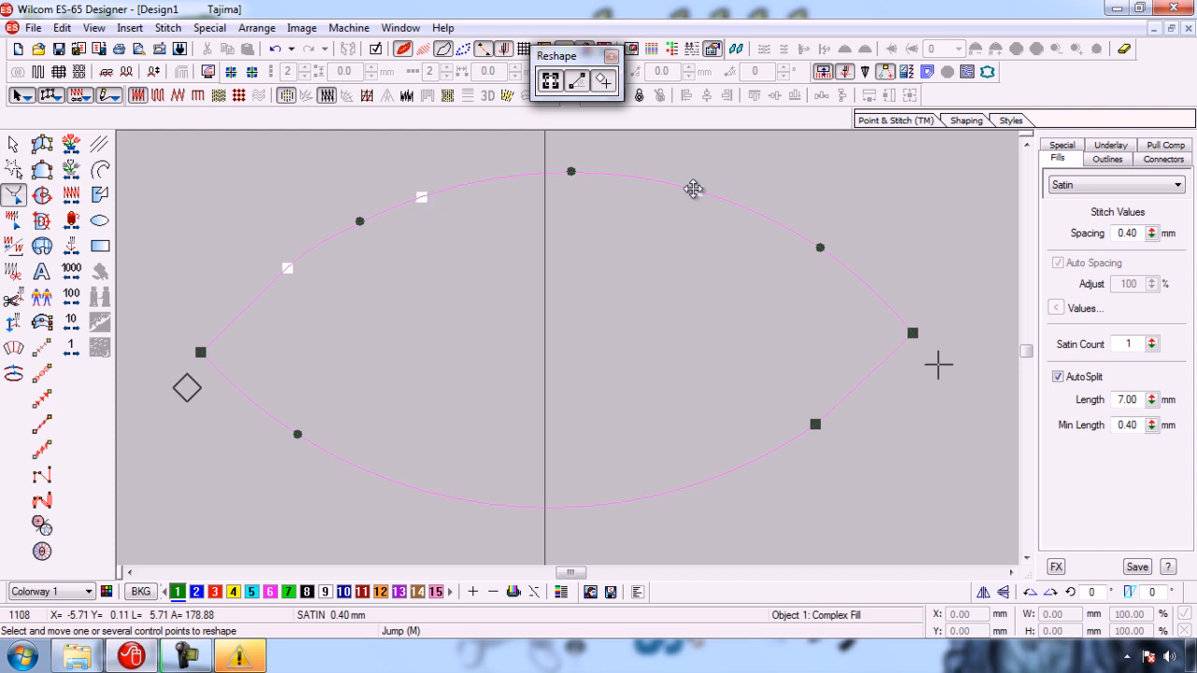
pyautogui.keyDown('ctrl'); pyautogui.click(813, 423); pyautogui.keyUp('ctrl')
pyautogui.press('space')
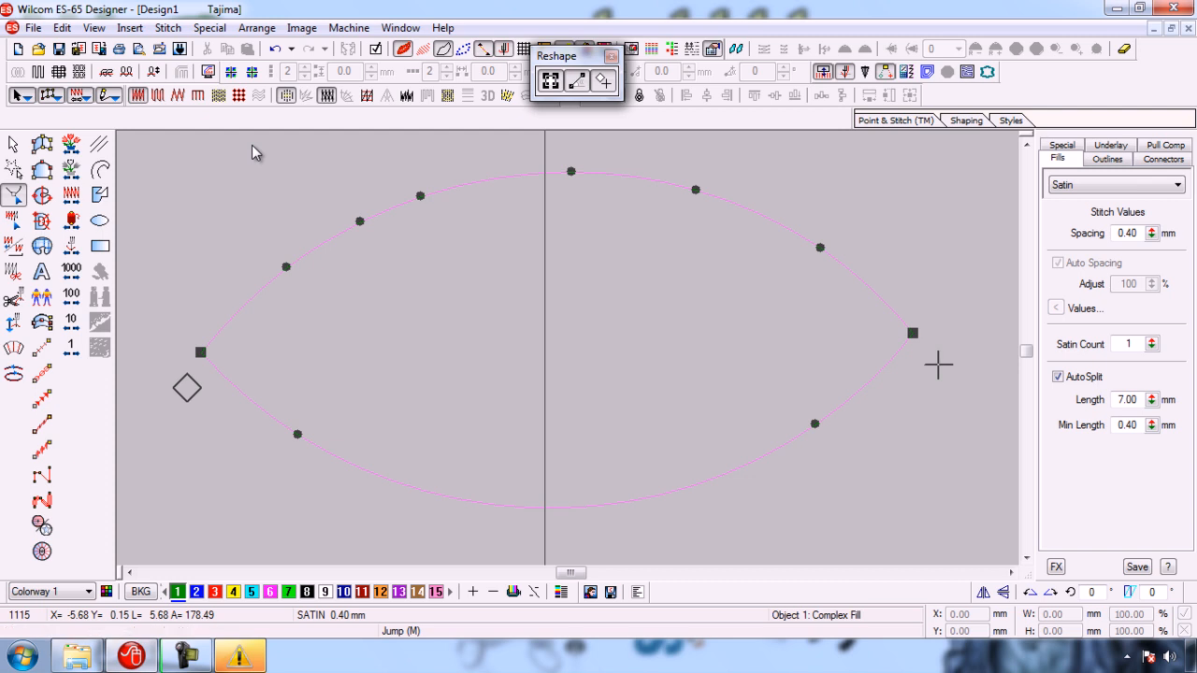
# Box-select the curve points along the leaf's upper edge, try toggling their point type together, and leave reshaping
pyautogui.moveTo(252, 144); pyautogui.dragTo(573, 277)
pyautogui.moveTo(573, 277); pyautogui.dragTo(852, 320)
pyautogui.press('space')
pyautogui.press('Escape')
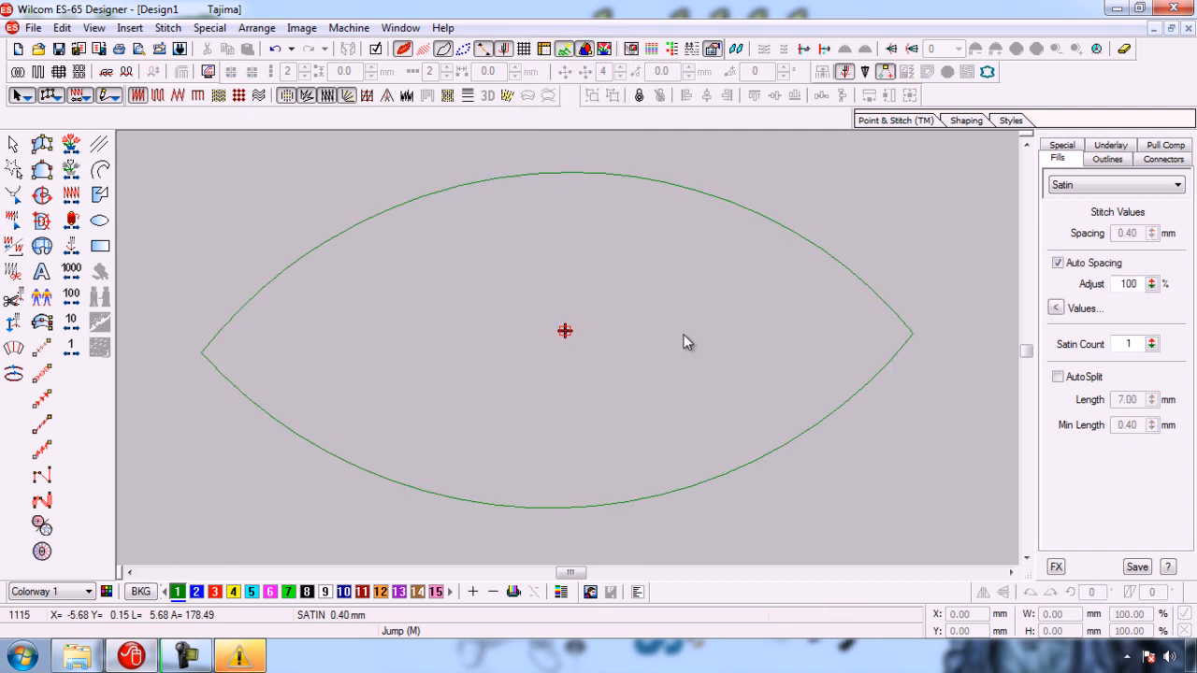